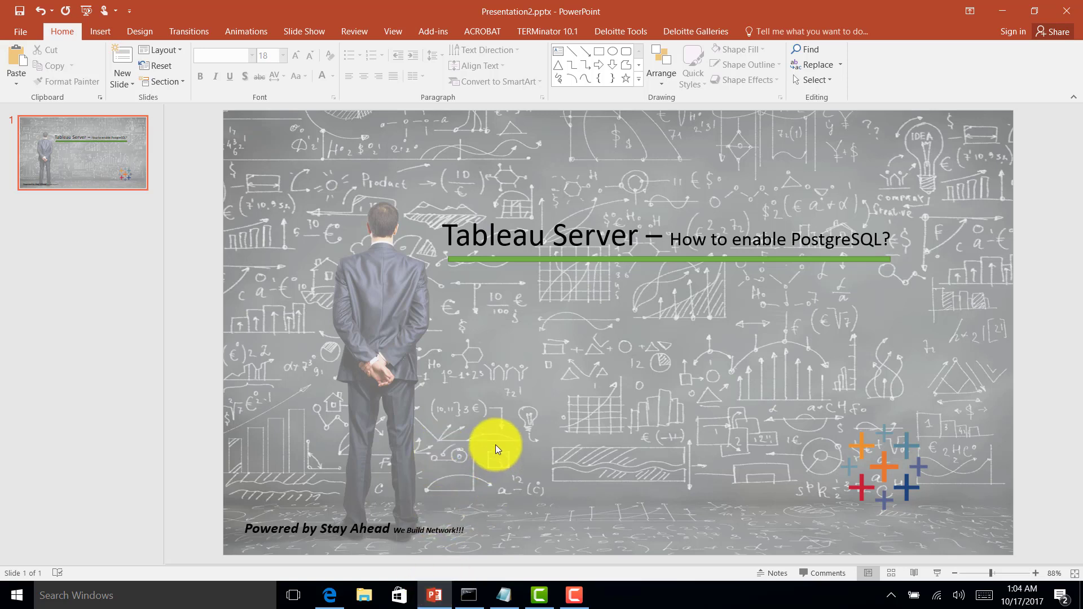
# - Open Command Prompt from the taskbar over the Tableau Server PostgreSQL title slide
pyautogui.click(469, 595)
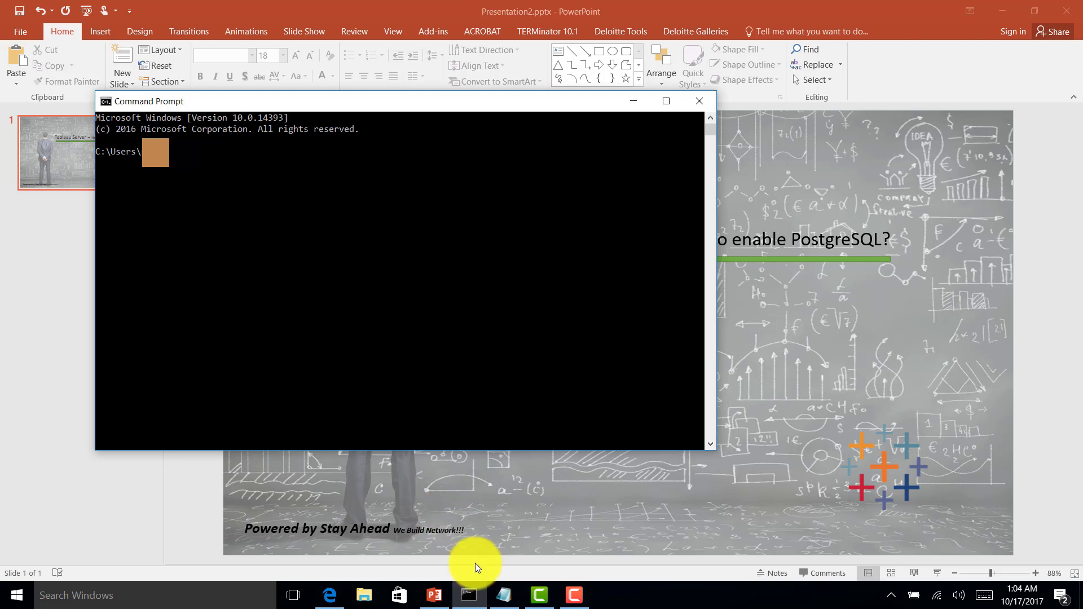
# - Copy the Tableau Server bin folder path from the Notepad notes into the console
pyautogui.click(502, 595)
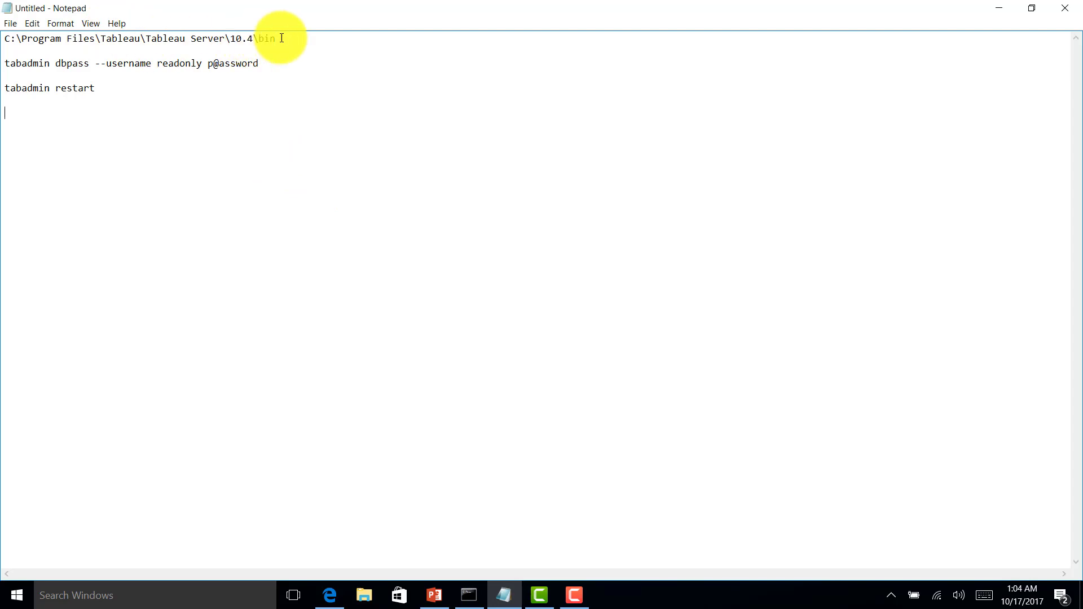
pyautogui.moveTo(277, 39); pyautogui.dragTo(8, 35)
pyautogui.hotkey('alt', 'Tab')
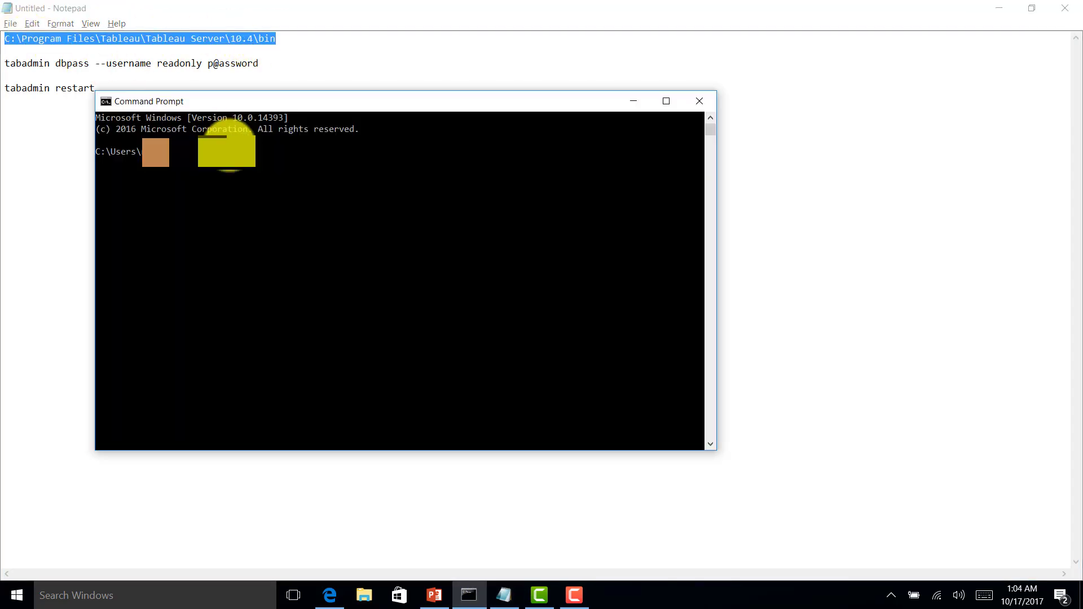
pyautogui.click(255, 162)
pyautogui.click(255, 156)
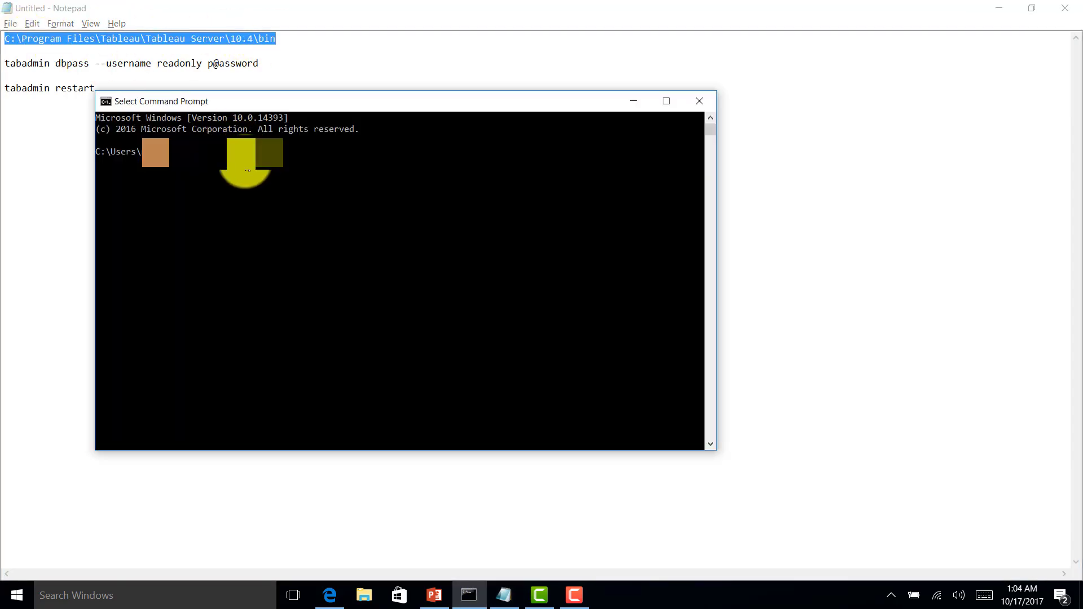
pyautogui.click(254, 156)
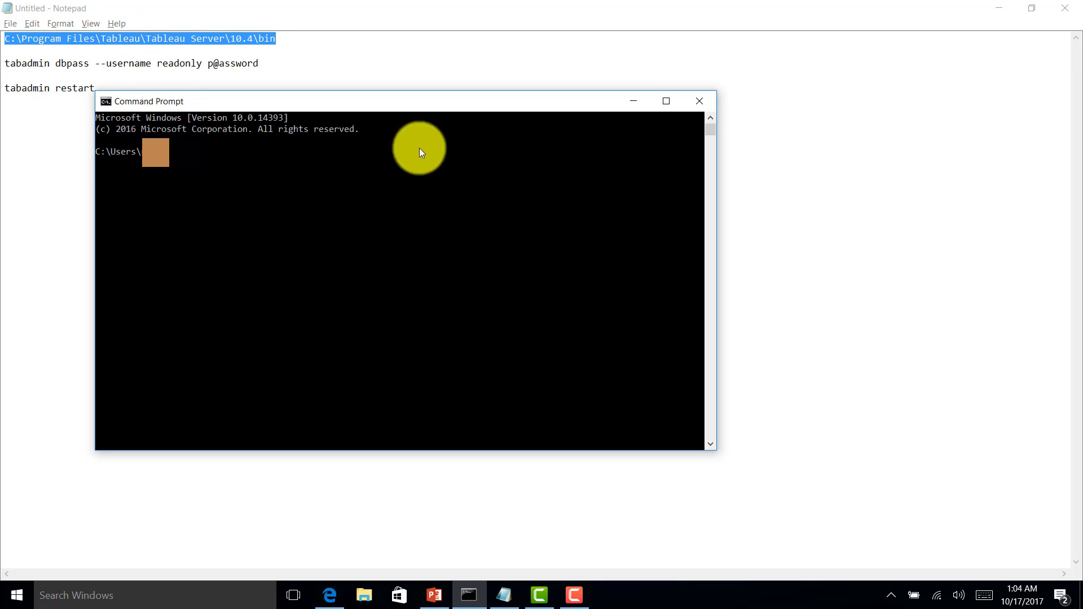
pyautogui.click(225, 151)
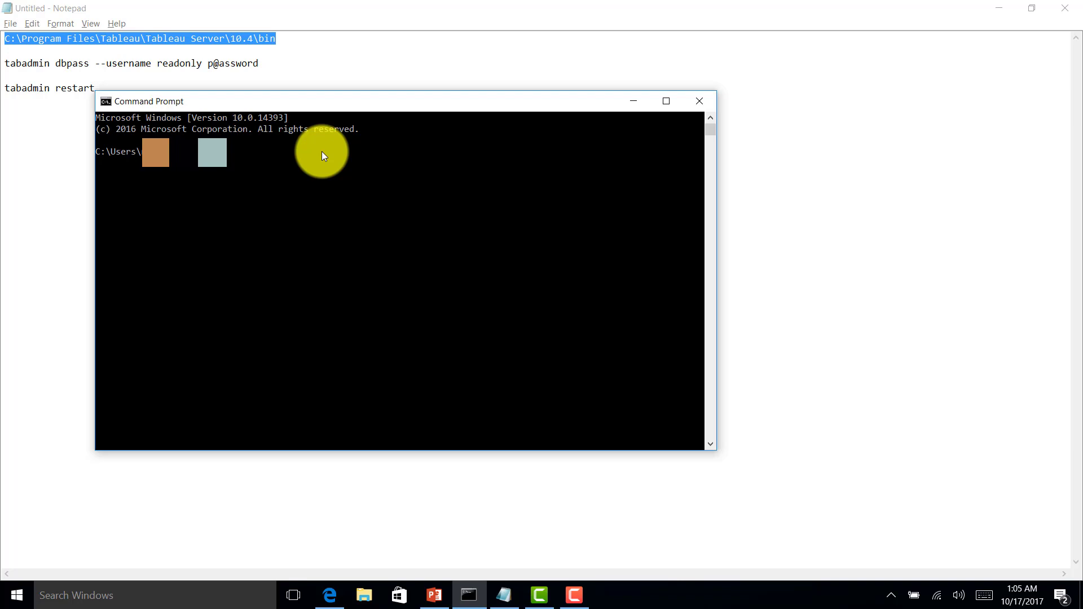
# - Change directory into Program Files and then its Tableau folder
pyautogui.write('les"')
pyautogui.press('Return')
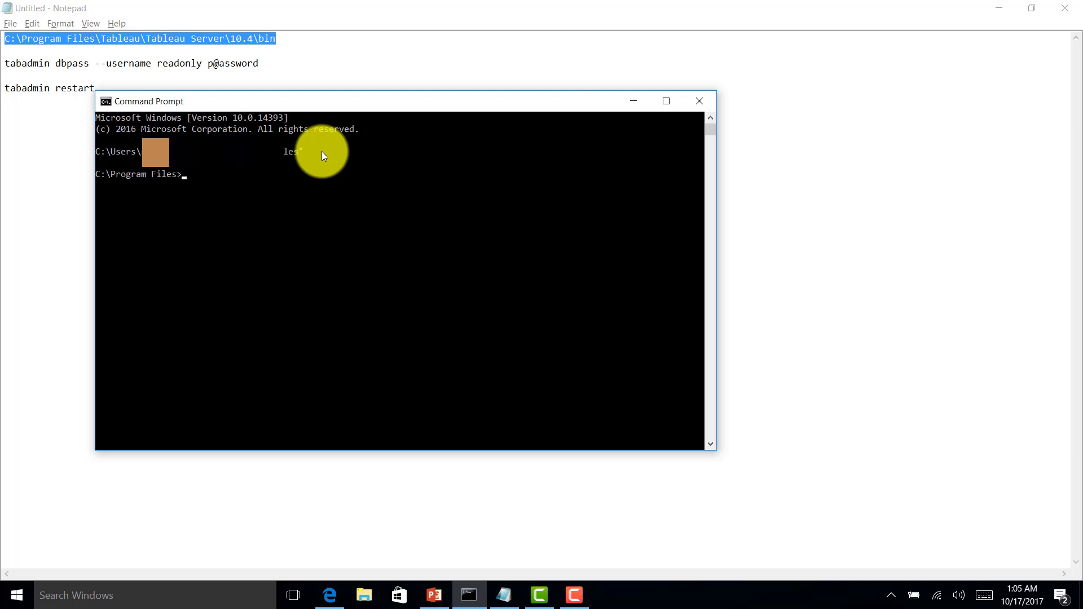
pyautogui.write('cd ')
pyautogui.write('Tabl')
pyautogui.press('Tab')
pyautogui.press('Return')
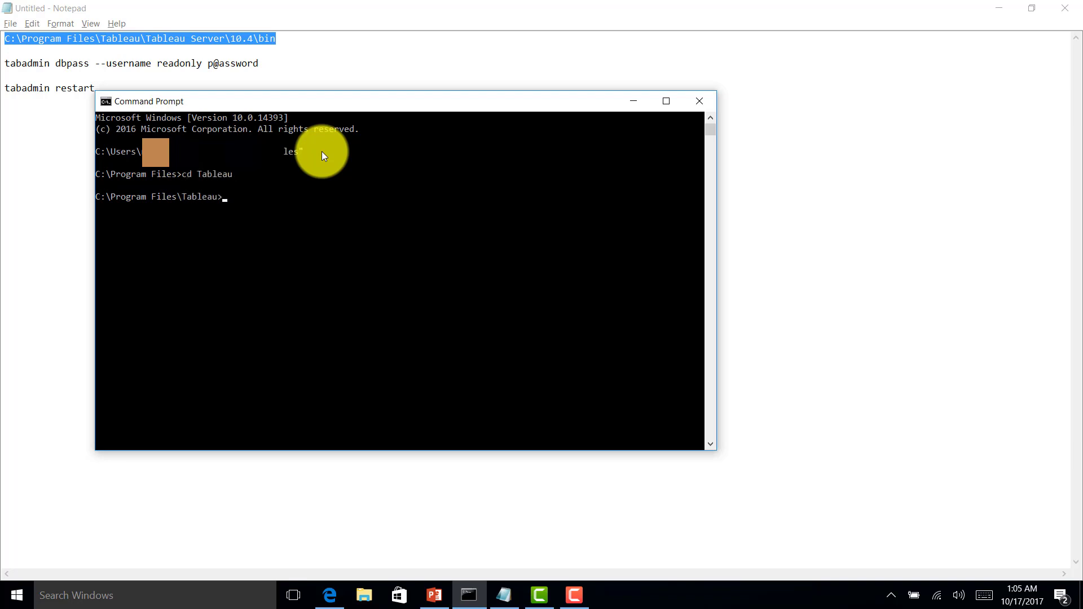
# - Change directory into Tableau Server, then 10.4, then bin
pyautogui.write('cd Ta')
pyautogui.write('ble')
pyautogui.press('Tab')
pyautogui.press('BackSpace')
pyautogui.press('BackSpace')
pyautogui.press('BackSpace')
pyautogui.press('BackSpace')
pyautogui.press('BackSpace')
pyautogui.write('S')
pyautogui.press('Tab')
pyautogui.press('Return')
pyautogui.write('c')
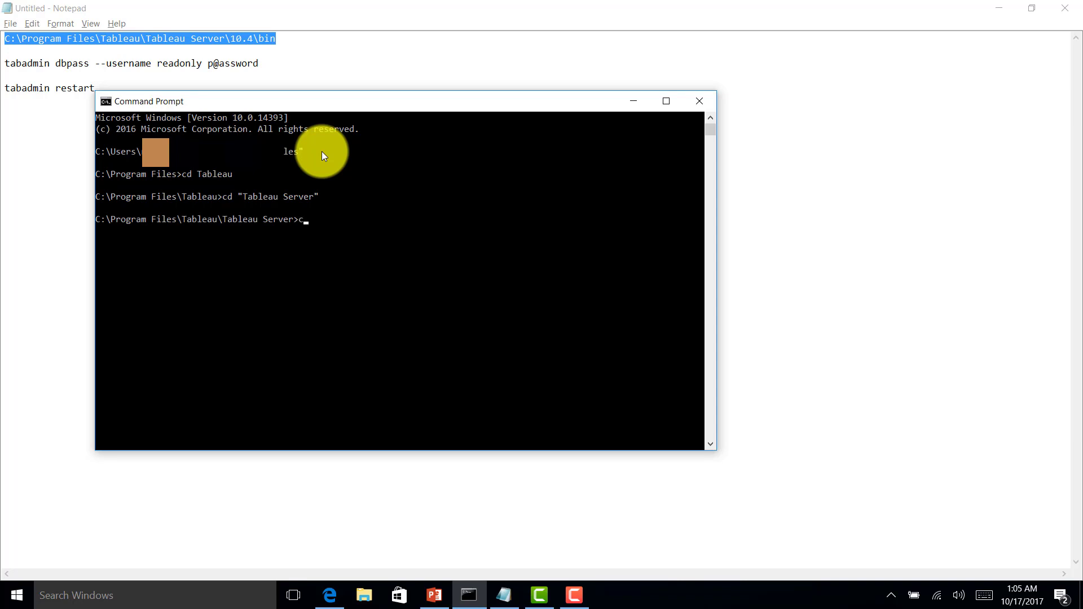
pyautogui.write('d 1')
pyautogui.write('0.4')
pyautogui.press('Return')
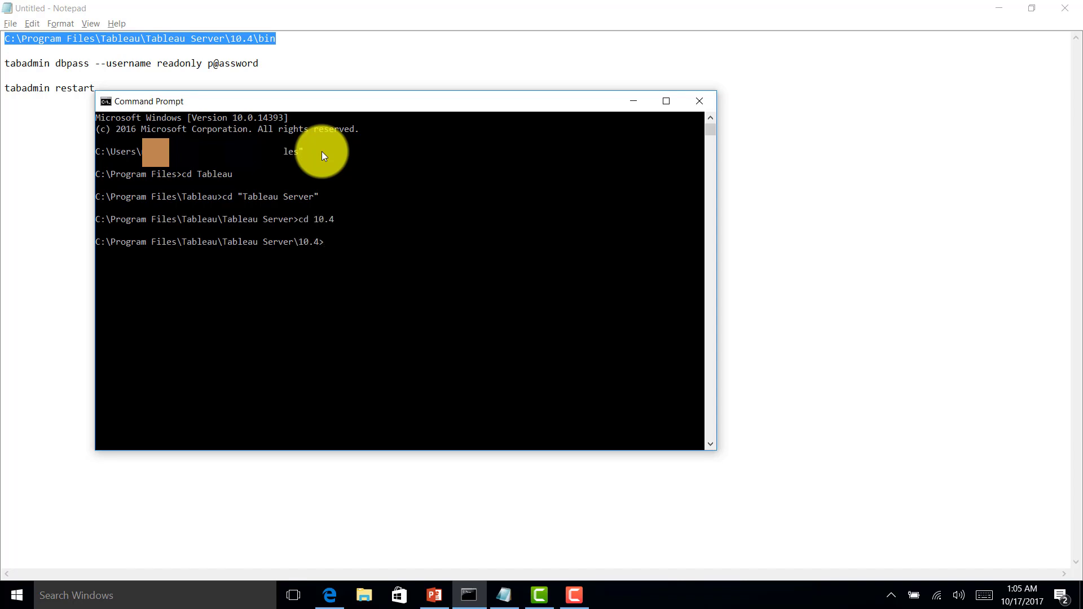
pyautogui.write('cd bi')
pyautogui.write('n')
pyautogui.press('Return')
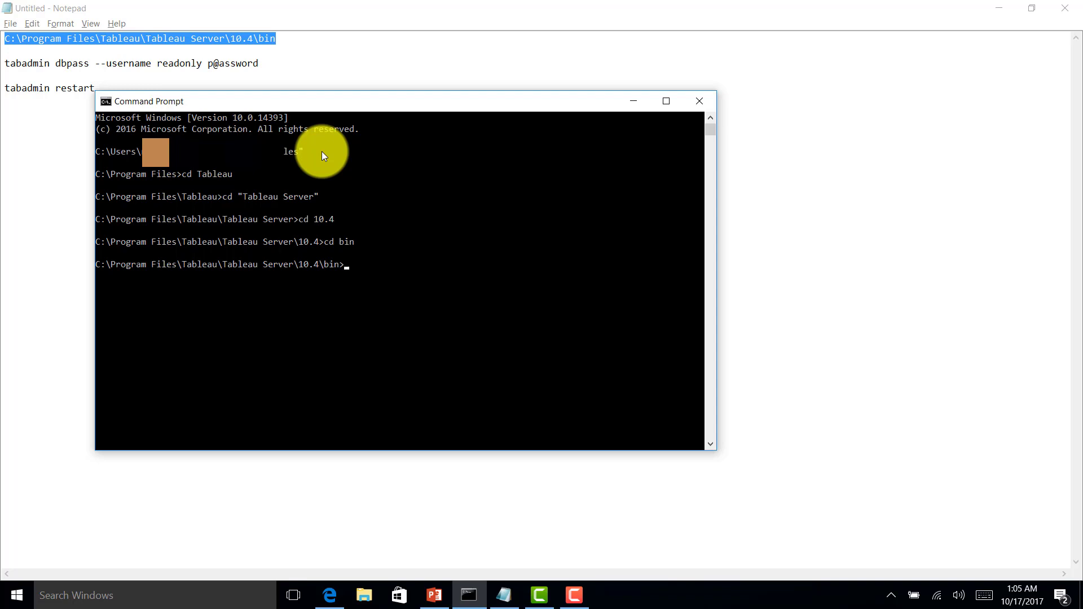
pyautogui.moveTo(335, 106); pyautogui.dragTo(468, 116)
pyautogui.write('tabadmin d')
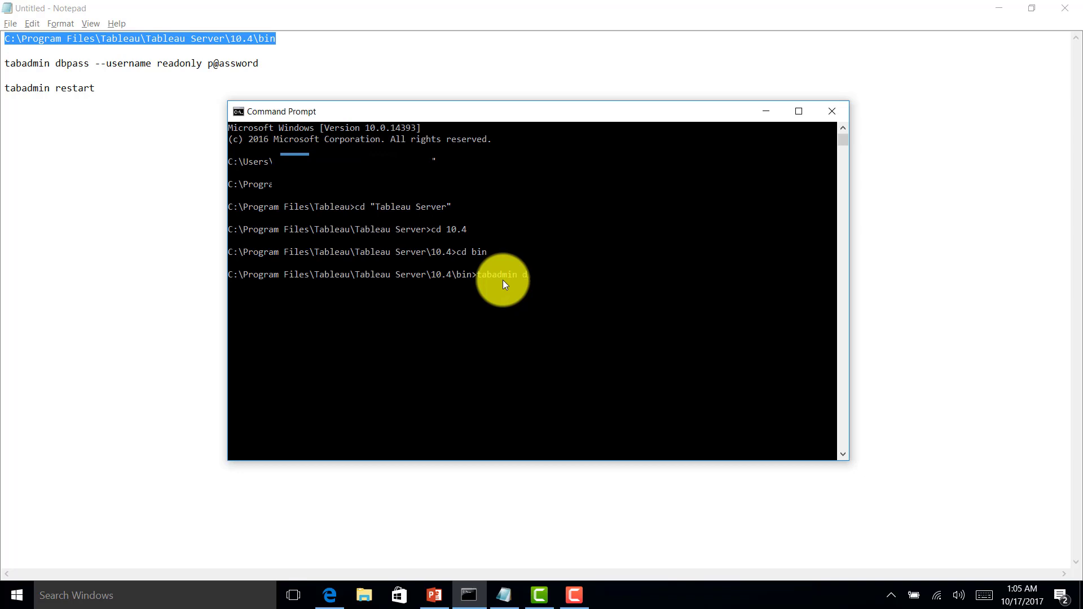
pyautogui.write('bpass')
pyautogui.write(' --')
pyautogui.write('user')
pyautogui.write('name ')
pyautogui.write('readonly')
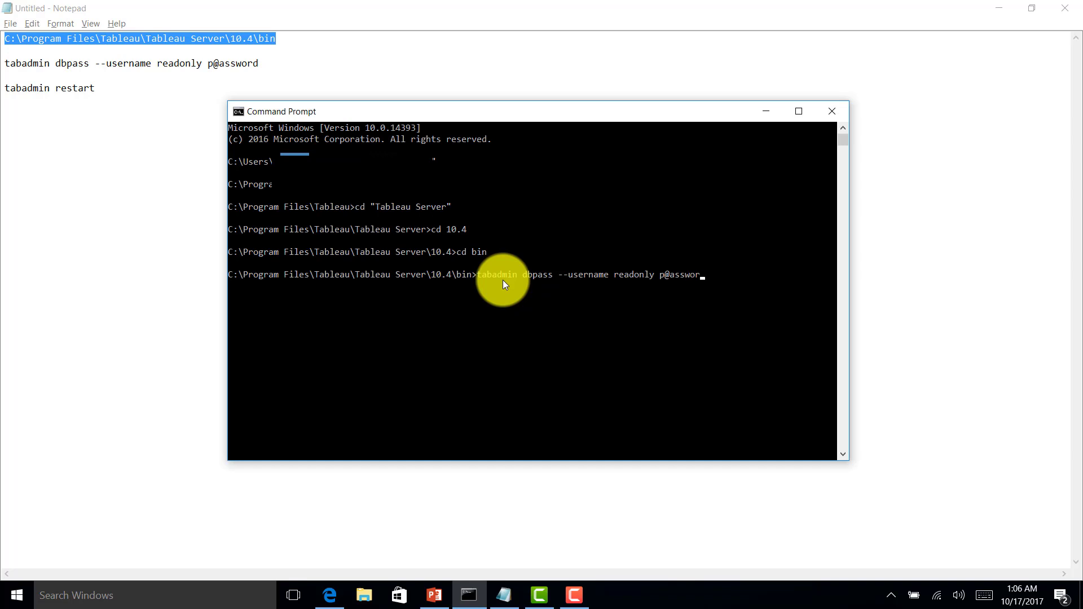
pyautogui.press('Return')
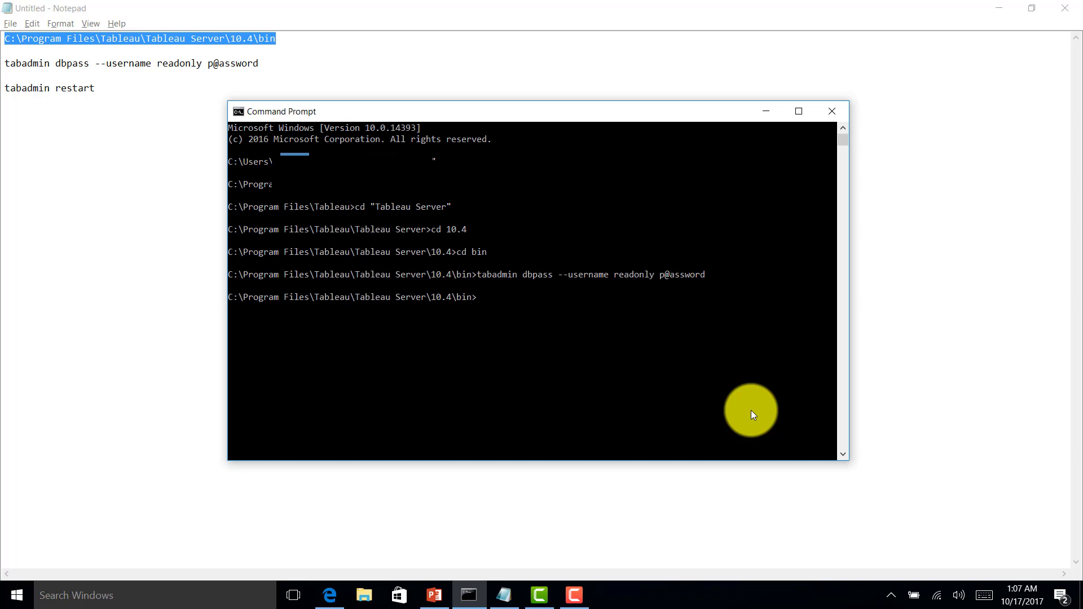
pyautogui.write('tab')
pyautogui.write('admin ')
pyautogui.write('restart')
pyautogui.press('Return')
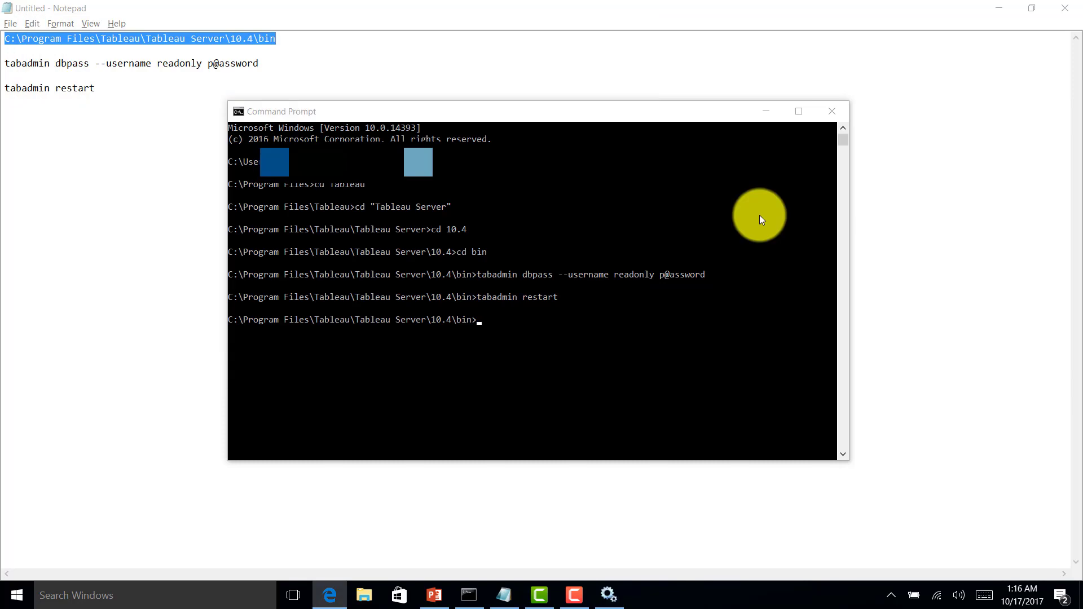
# - Launch Tableau Desktop 10.4 from Windows search and show all server connectors
pyautogui.click(120, 596)
pyautogui.write('tableau')
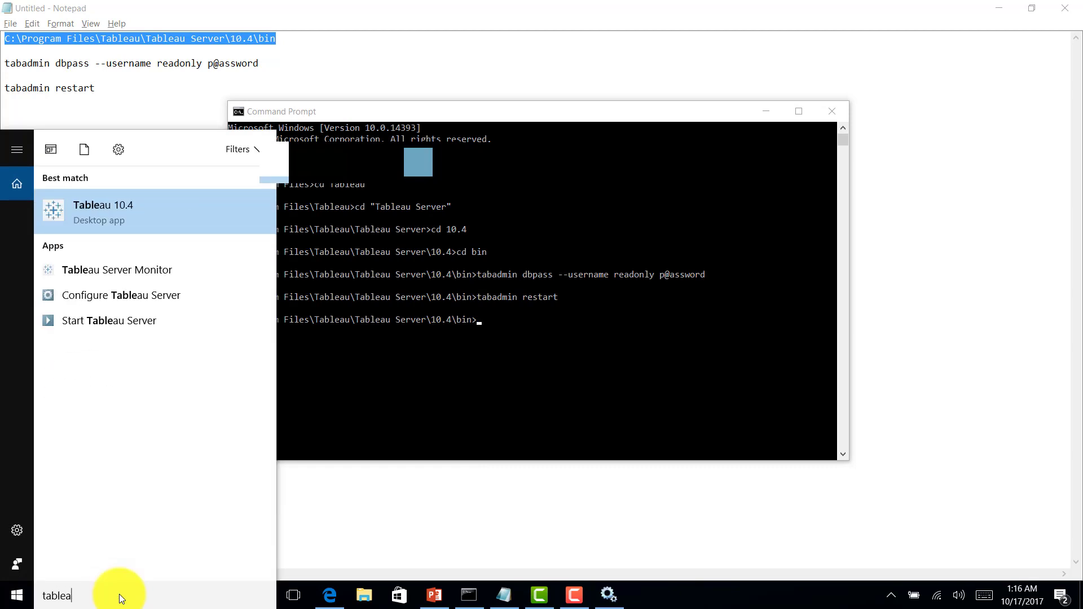
pyautogui.click(81, 210)
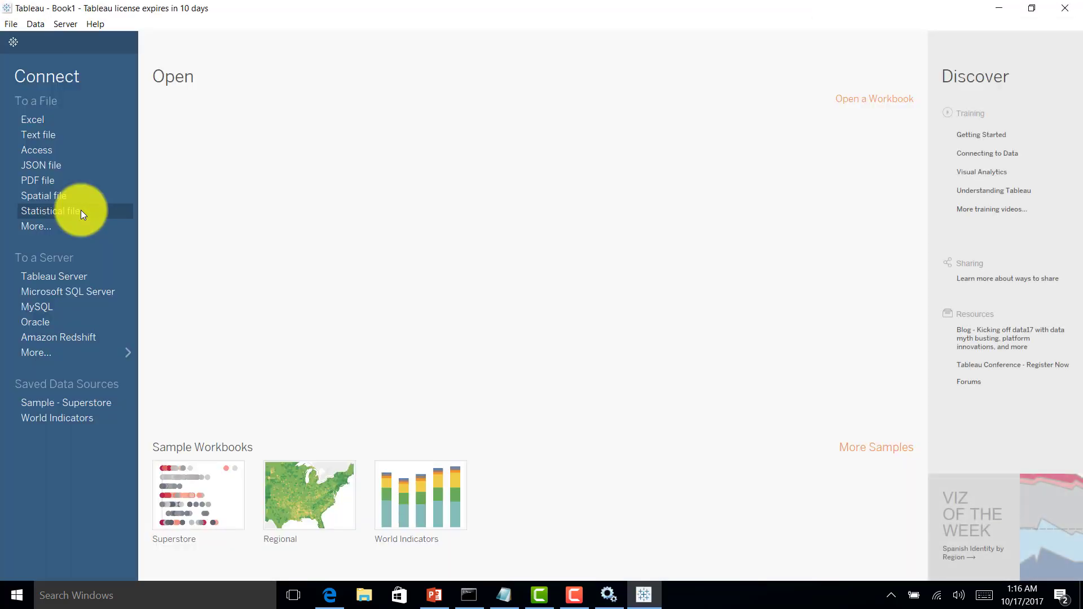
pyautogui.click(63, 352)
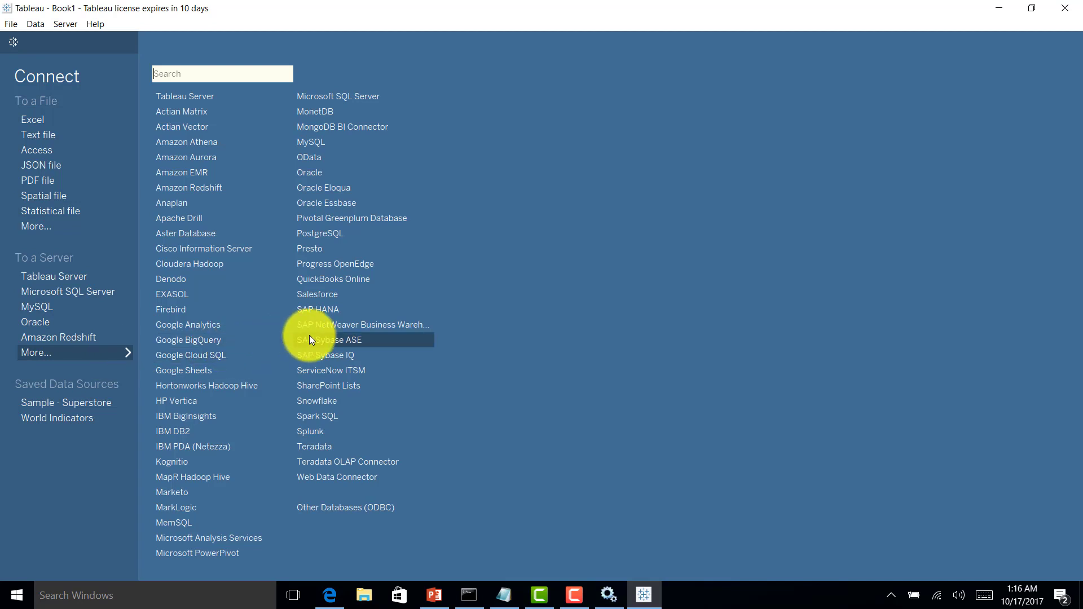
pyautogui.click(319, 235)
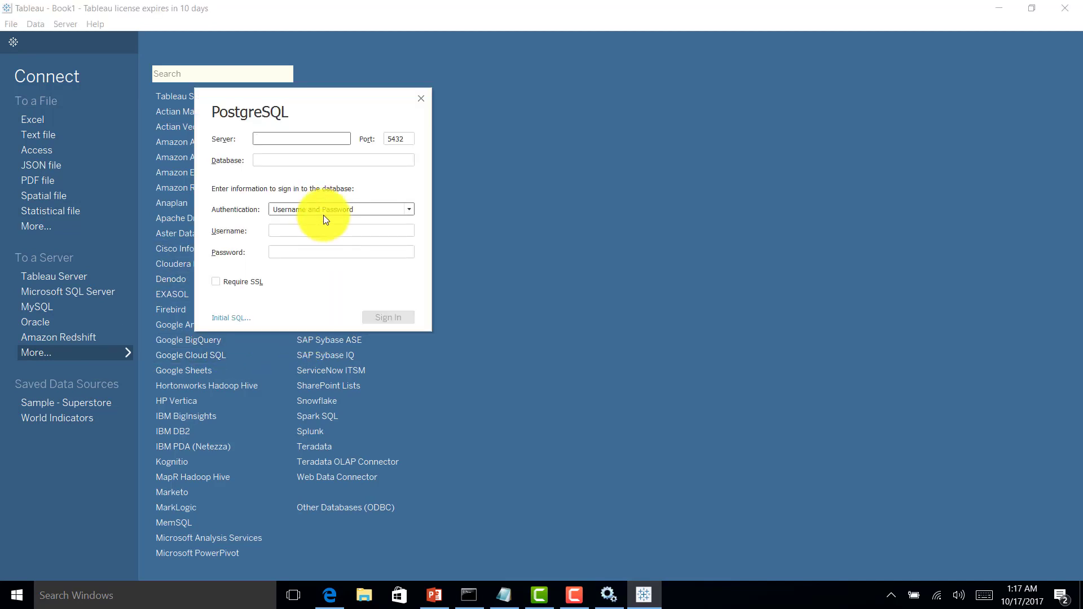
pyautogui.write('loca')
pyautogui.write('lhost')
pyautogui.press('Tab')
pyautogui.press('Tab')
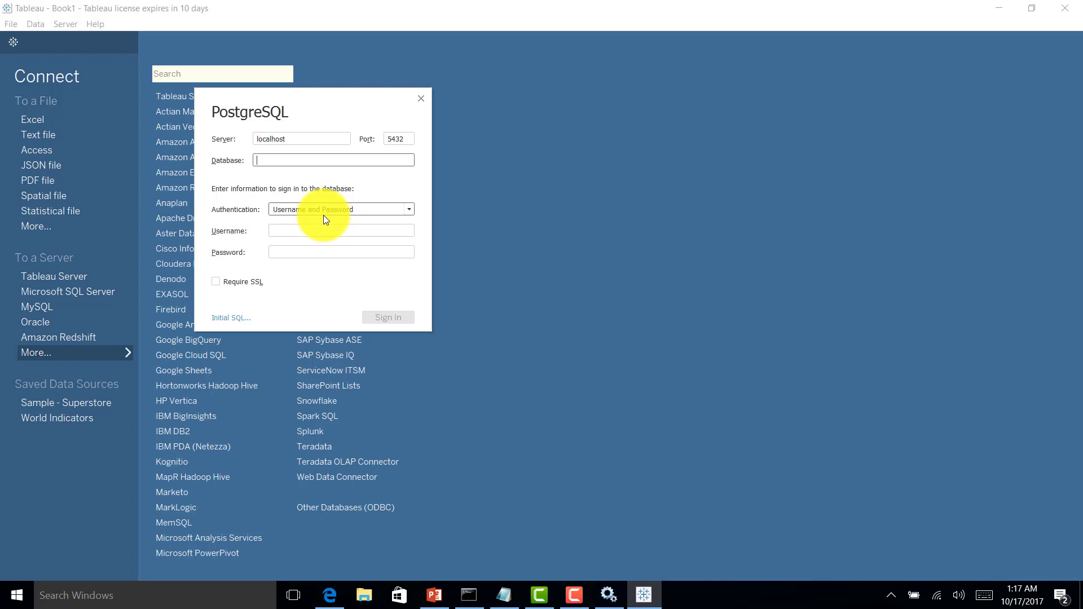
pyautogui.write('work')
pyautogui.write('group')
pyautogui.press('Tab')
pyautogui.write('read')
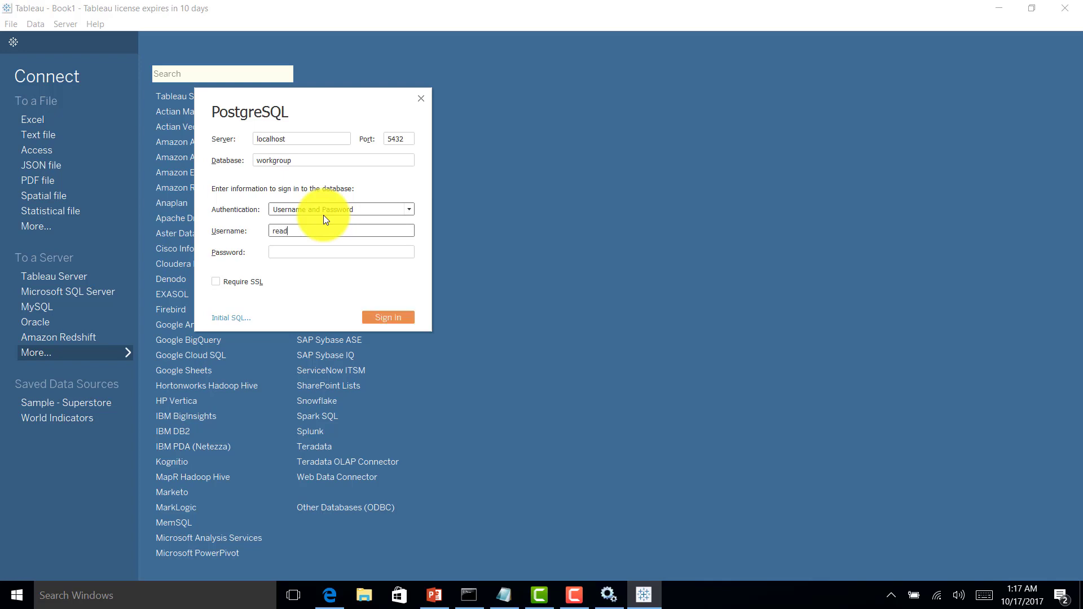
pyautogui.write('only')
pyautogui.press('Tab')
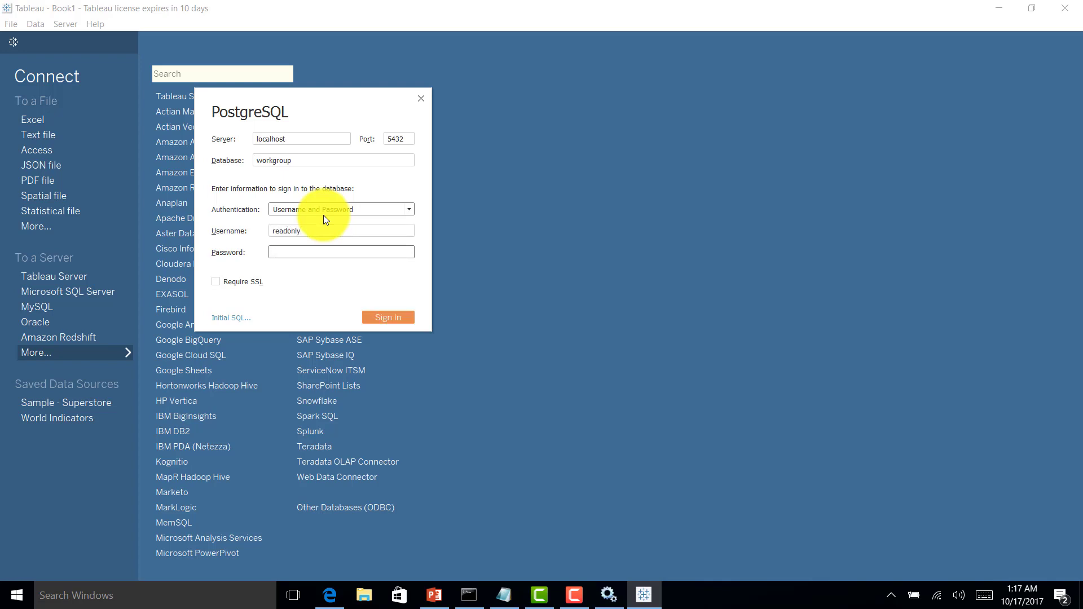
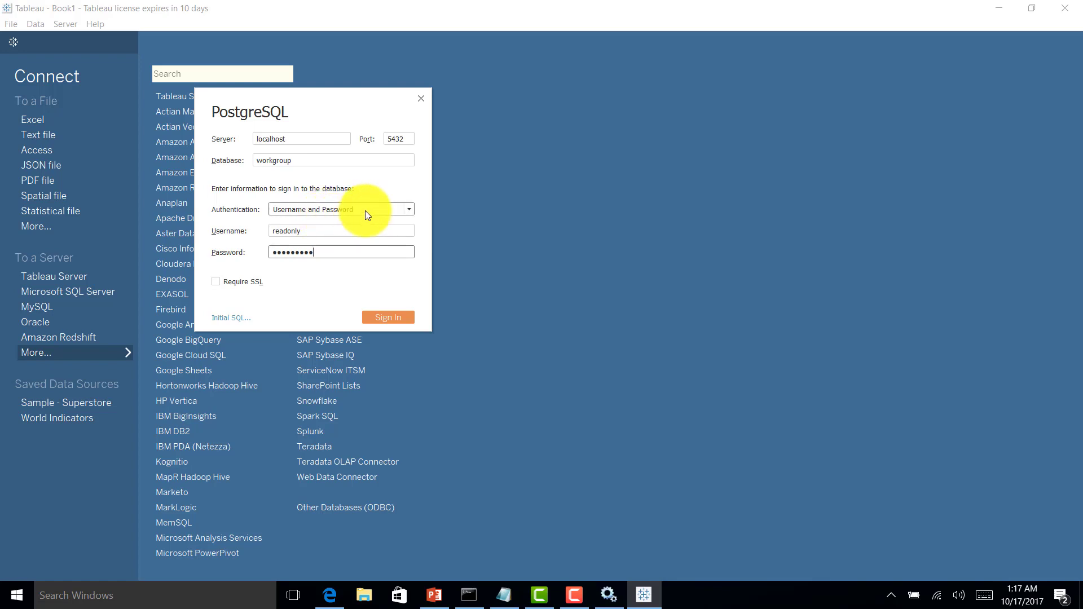
pyautogui.click(376, 318)
# - Change the port to 8060 and sign in to the workgroup database
pyautogui.doubleClick(399, 138)
pyautogui.write('8')
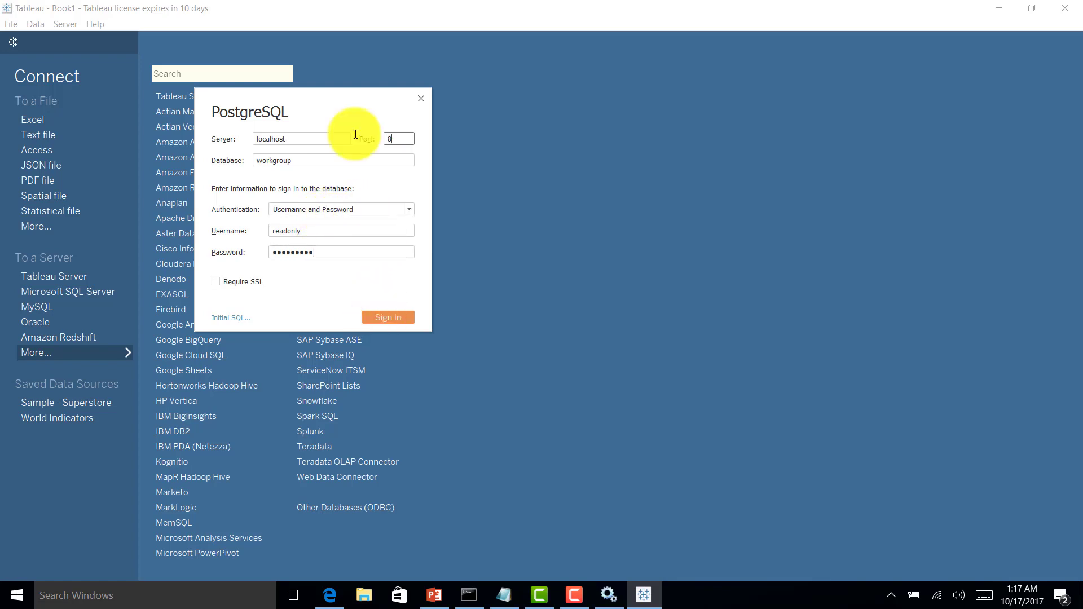
pyautogui.write('060')
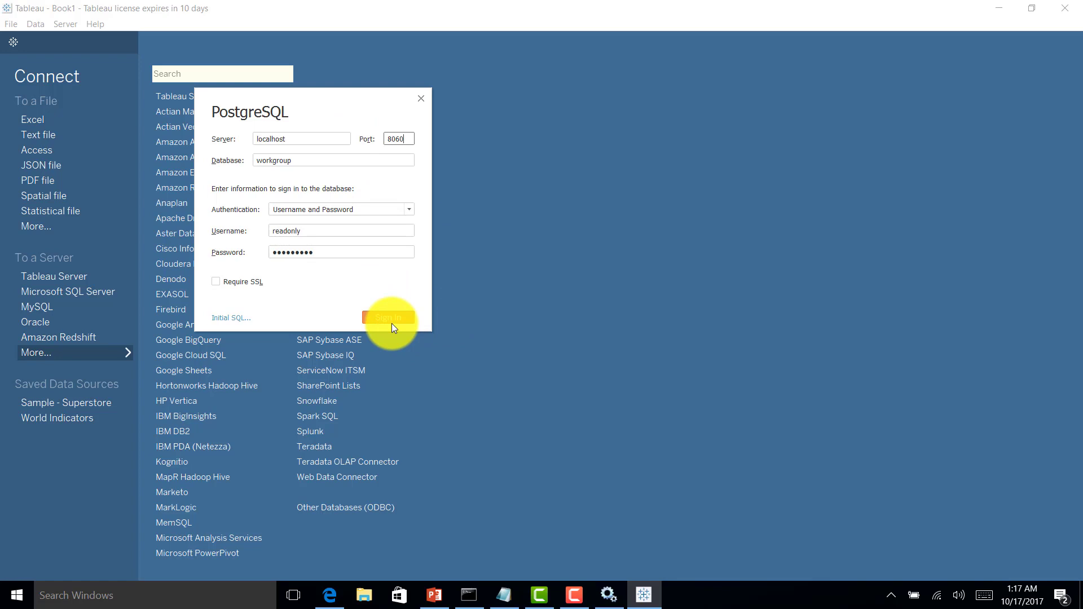
pyautogui.click(392, 324)
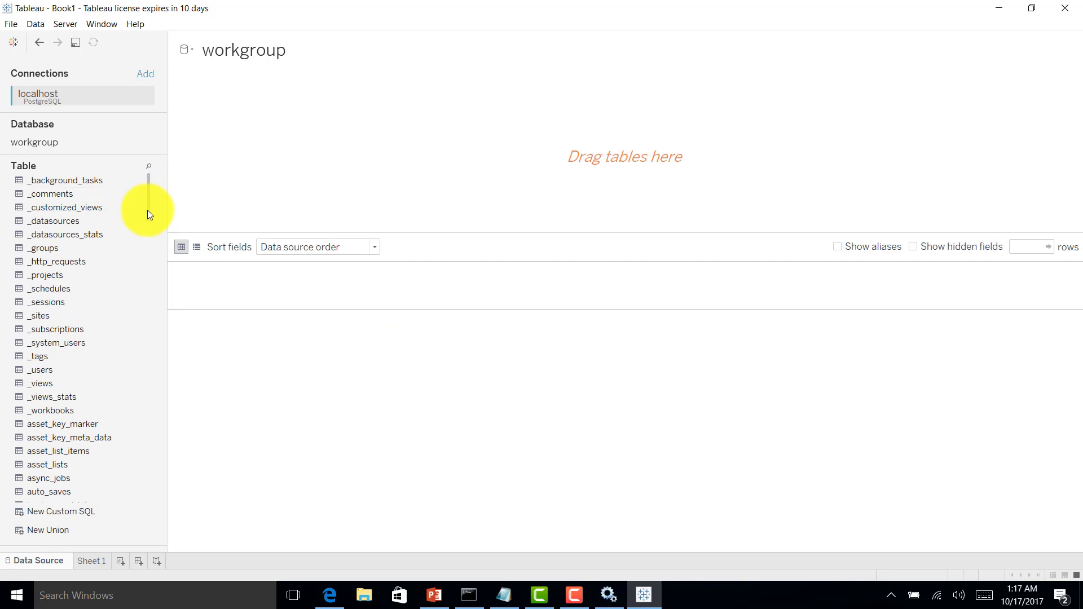
# - Drag the system_users table onto the canvas and load its rows with Update Now
pyautogui.moveTo(147, 210)
pyautogui.mouseDown()
pyautogui.moveTo(172, 375)
pyautogui.moveTo(164, 458)
pyautogui.mouseUp()
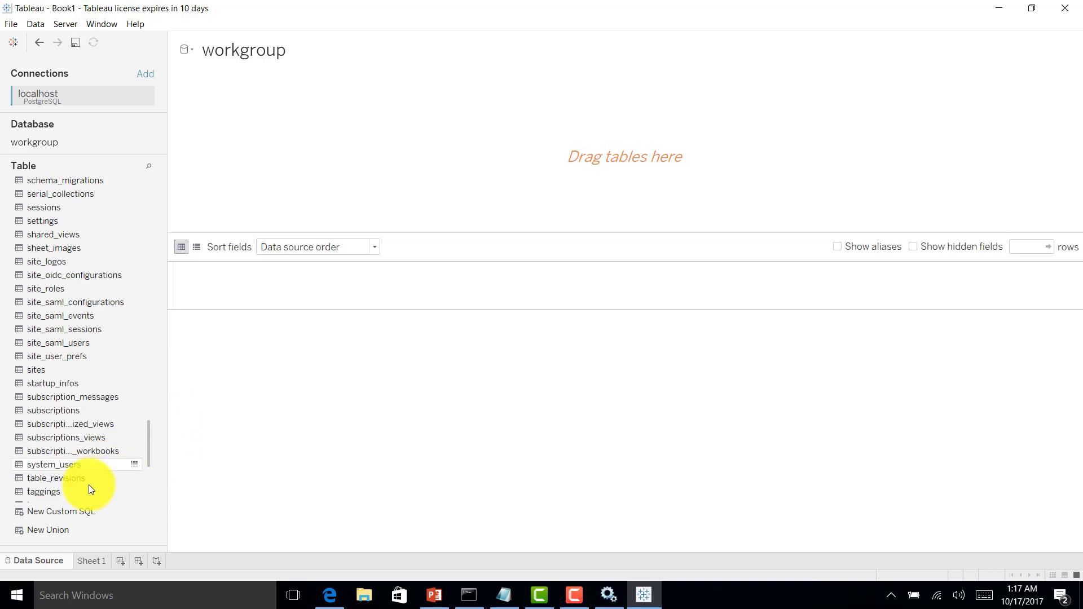
pyautogui.moveTo(54, 466)
pyautogui.mouseDown()
pyautogui.moveTo(307, 179)
pyautogui.moveTo(297, 172)
pyautogui.mouseUp()
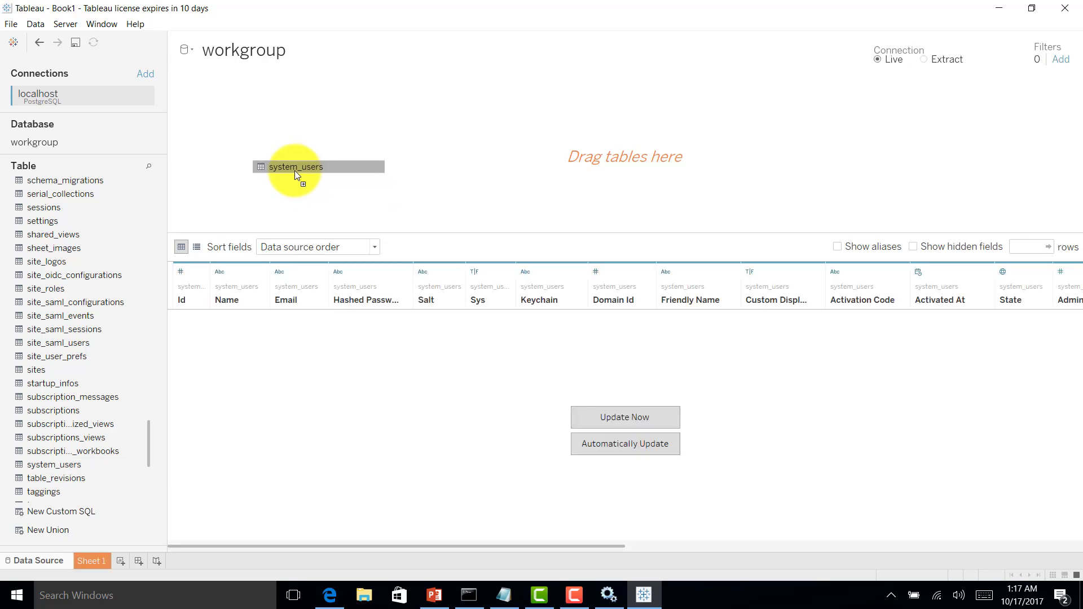
pyautogui.click(604, 417)
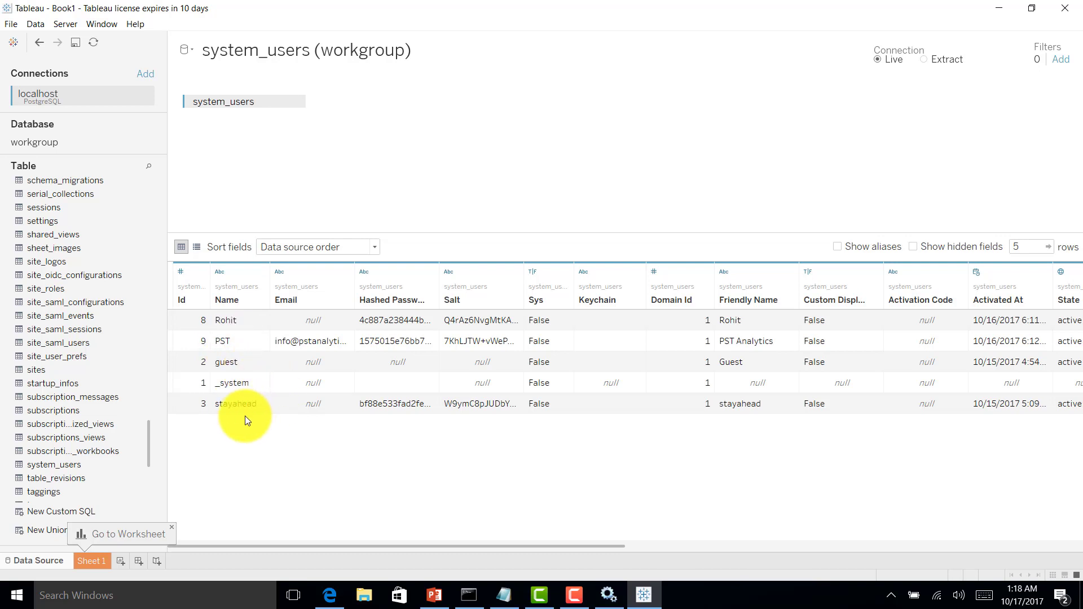
# - On Sheet 1, place the system_users Name dimension on the Rows shelf
pyautogui.click(92, 561)
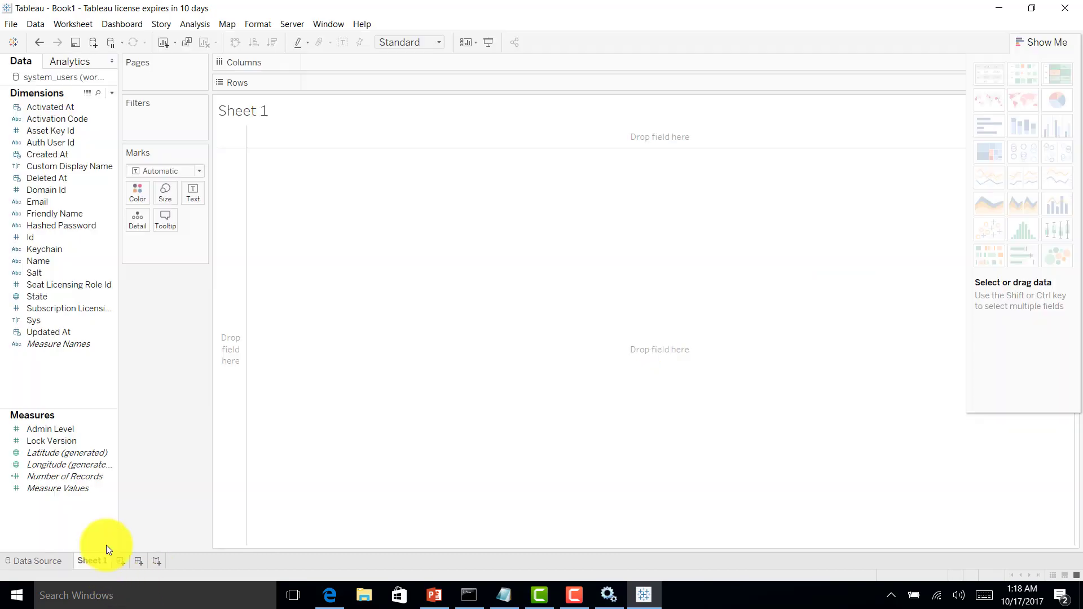
pyautogui.click(90, 165)
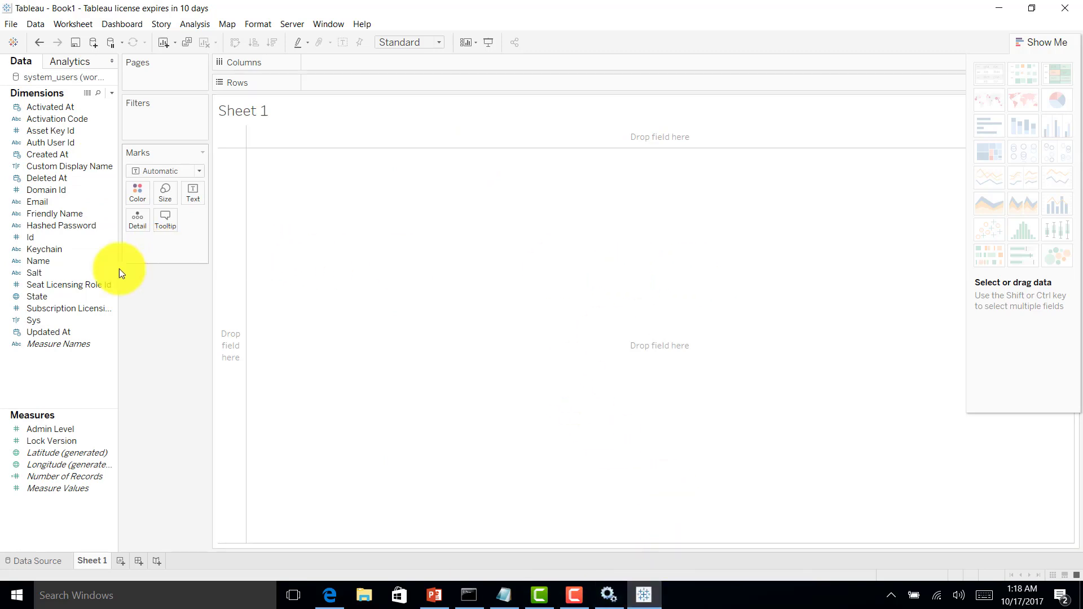
pyautogui.moveTo(68, 202)
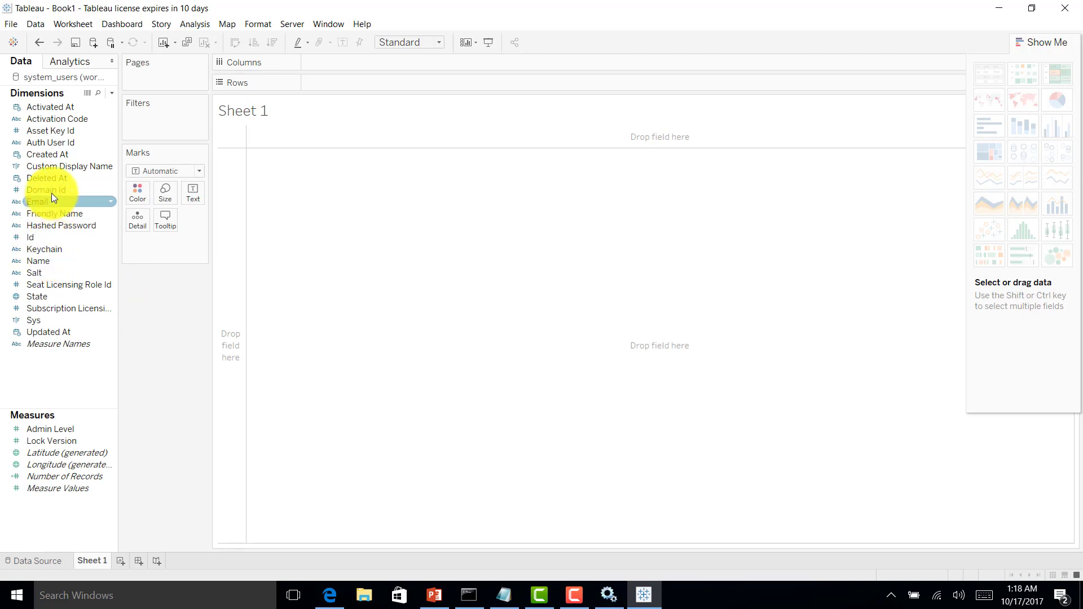
pyautogui.click(82, 273)
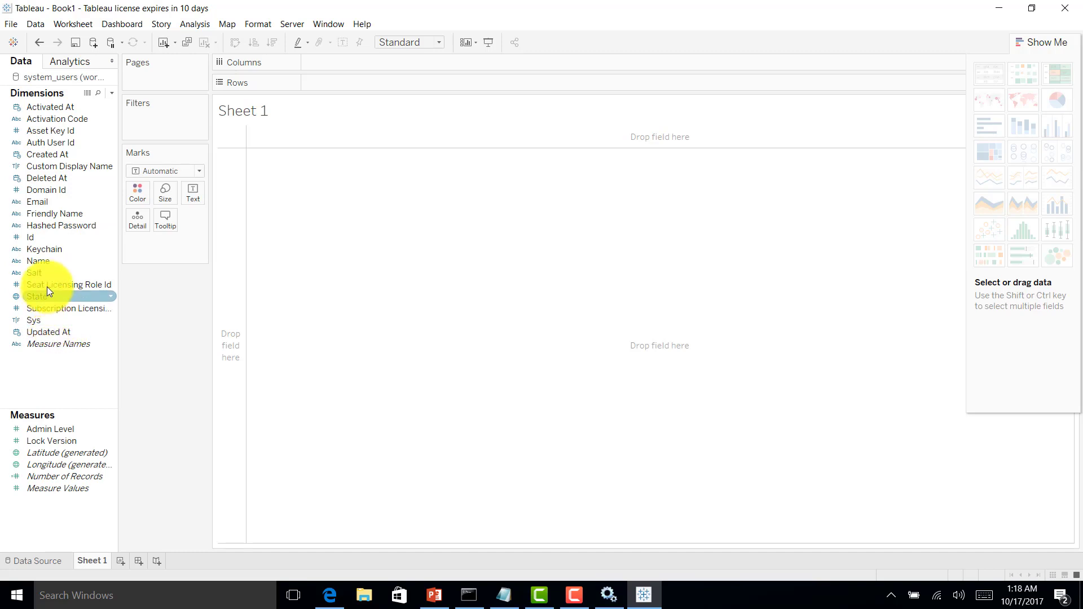
pyautogui.click(53, 568)
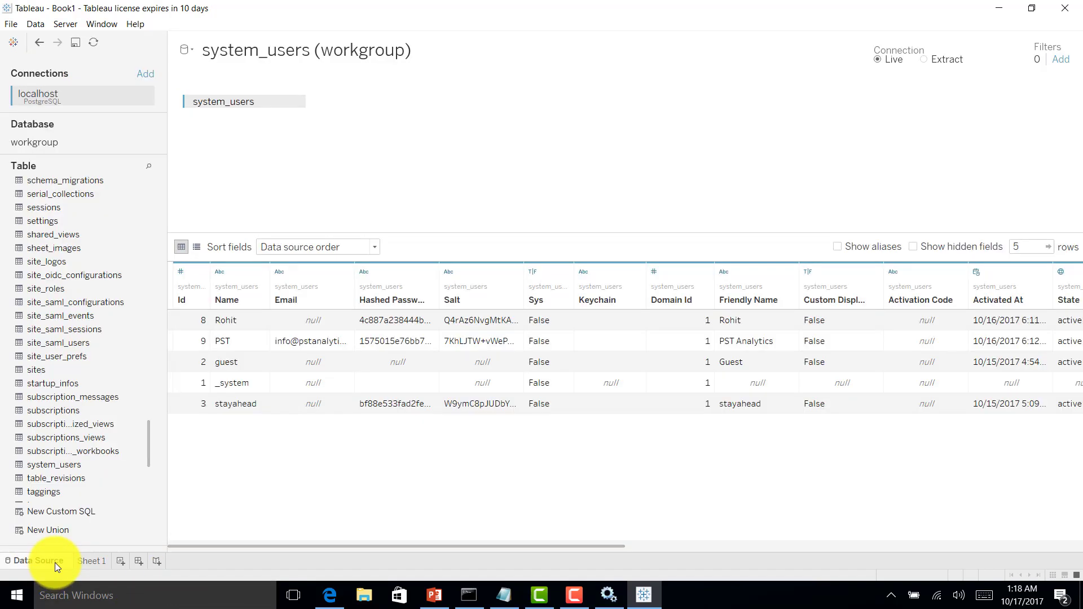
pyautogui.click(97, 558)
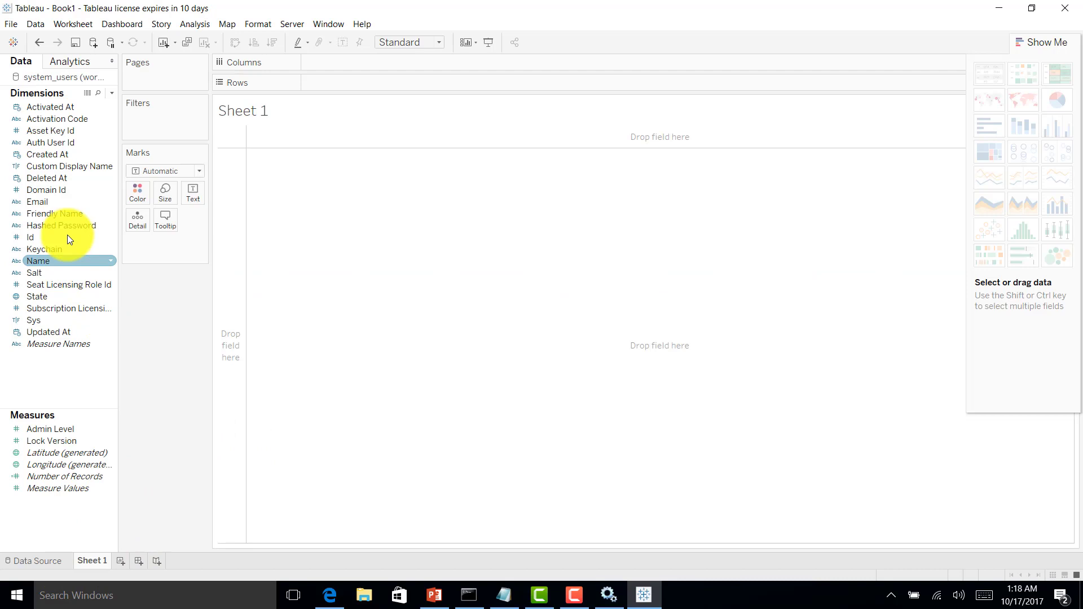
pyautogui.moveTo(44, 265); pyautogui.dragTo(314, 83)
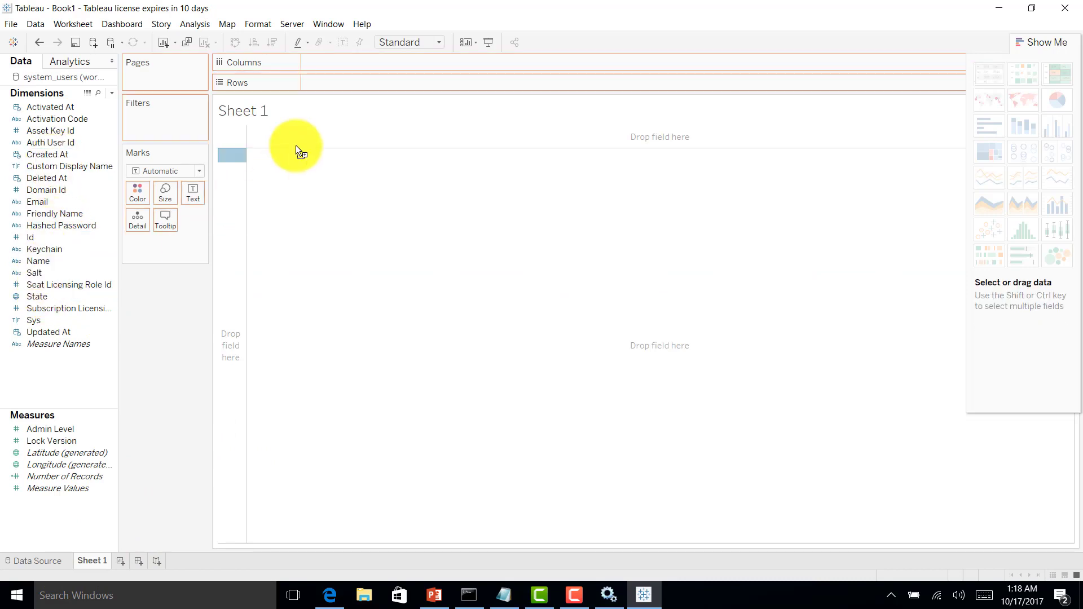